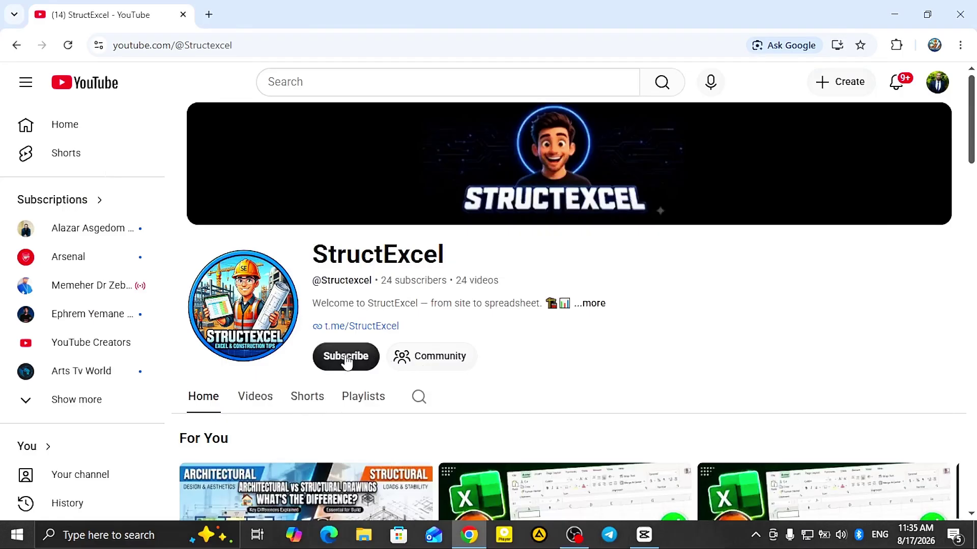
Subscribe to the StructExcel channel and set its notifications to All
{"action": "left_click", "coordinate": [346, 356]}
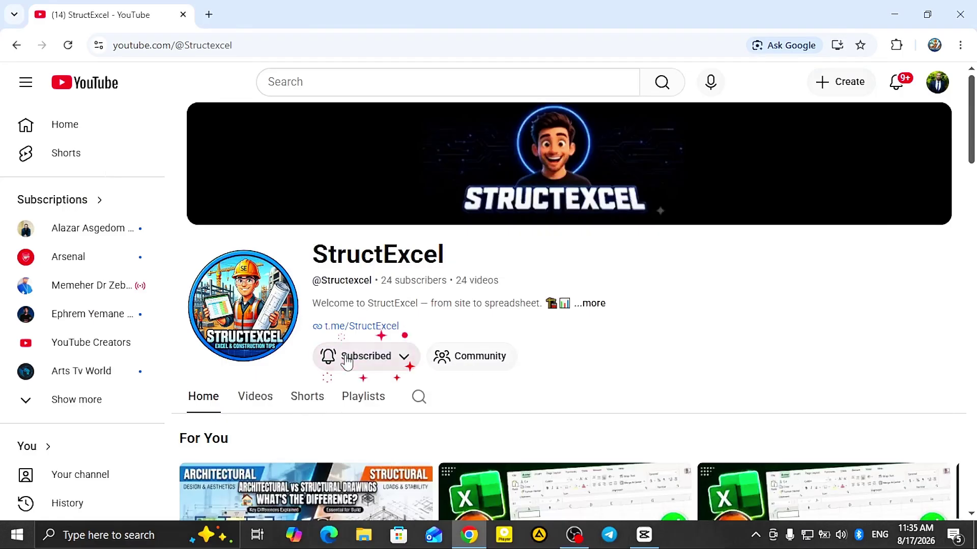
{"action": "left_click", "coordinate": [404, 362]}
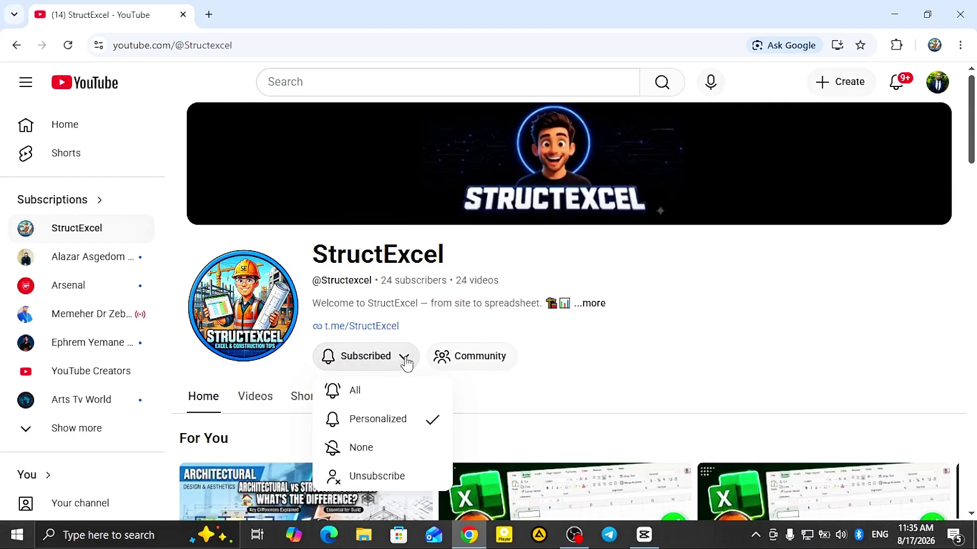
{"action": "left_click", "coordinate": [377, 394]}
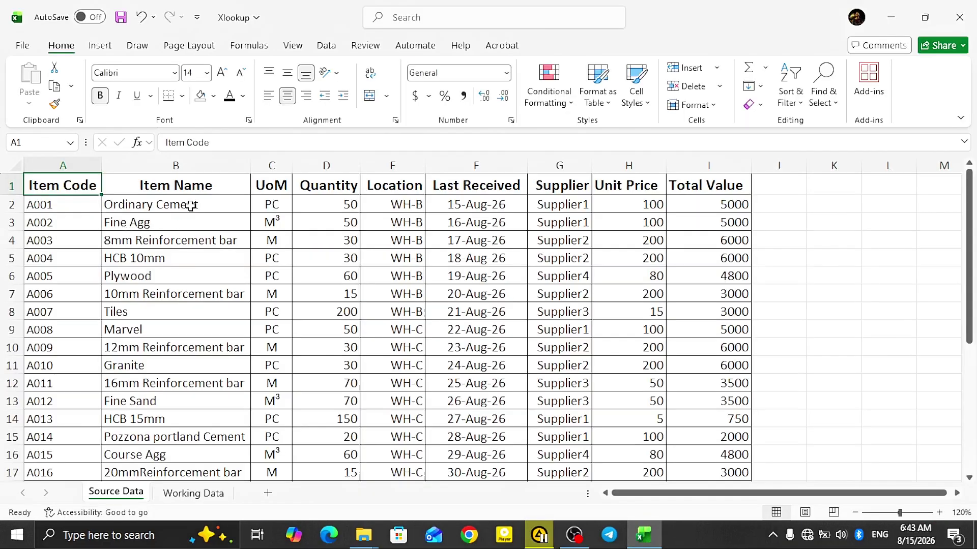
Compare the columns of the Source Data sheet with the item codes and empty Quantity column of the Working Data sheet
{"action": "left_click", "coordinate": [194, 184]}
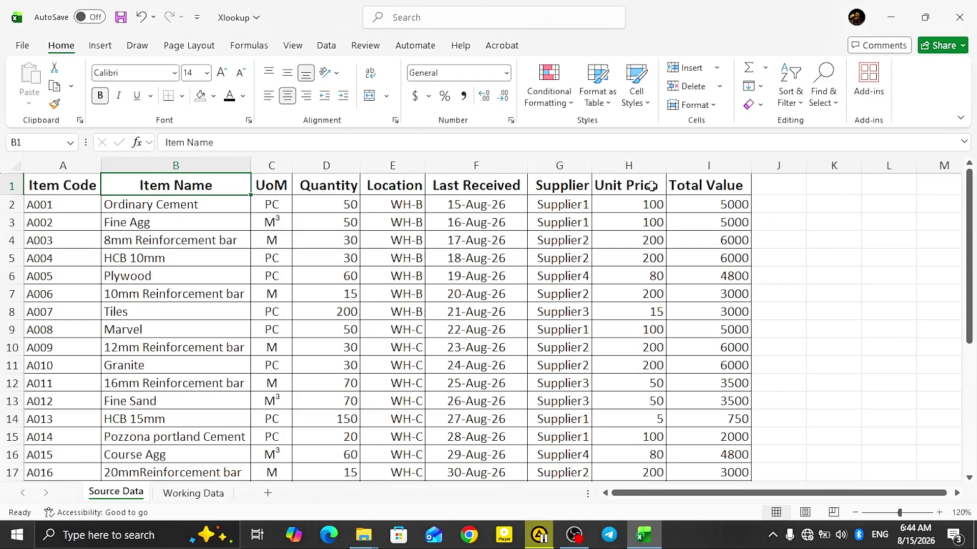
{"action": "left_click", "coordinate": [197, 494]}
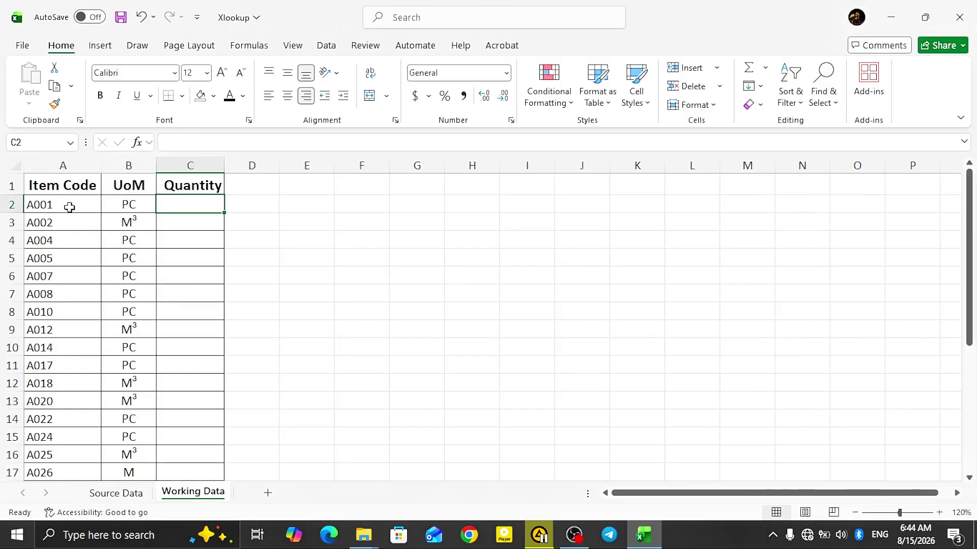
{"action": "left_click_drag", "start_coordinate": [71, 191], "coordinate": [50, 491]}
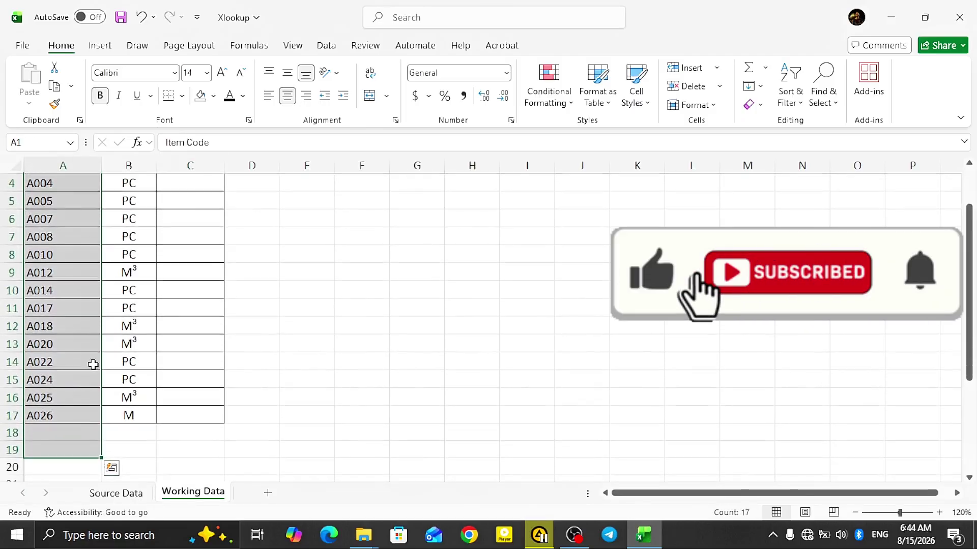
{"action": "scroll", "coordinate": [106, 354], "scroll_direction": "up", "scroll_amount": 1}
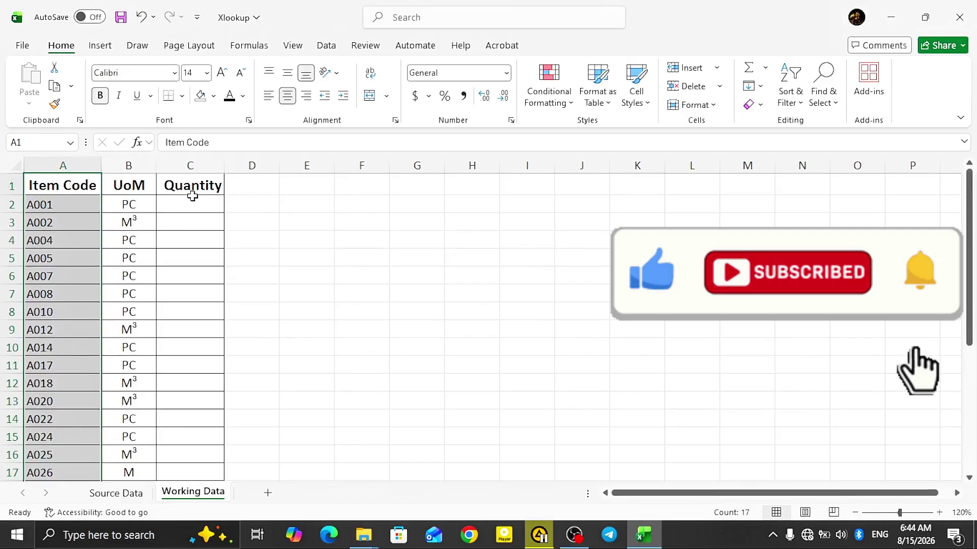
{"action": "left_click", "coordinate": [202, 209]}
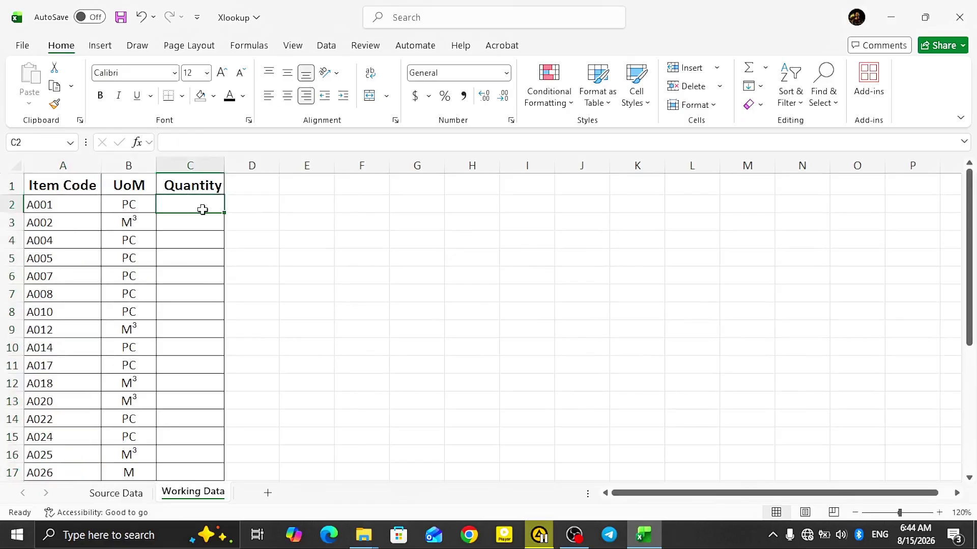
{"action": "left_click", "coordinate": [116, 492]}
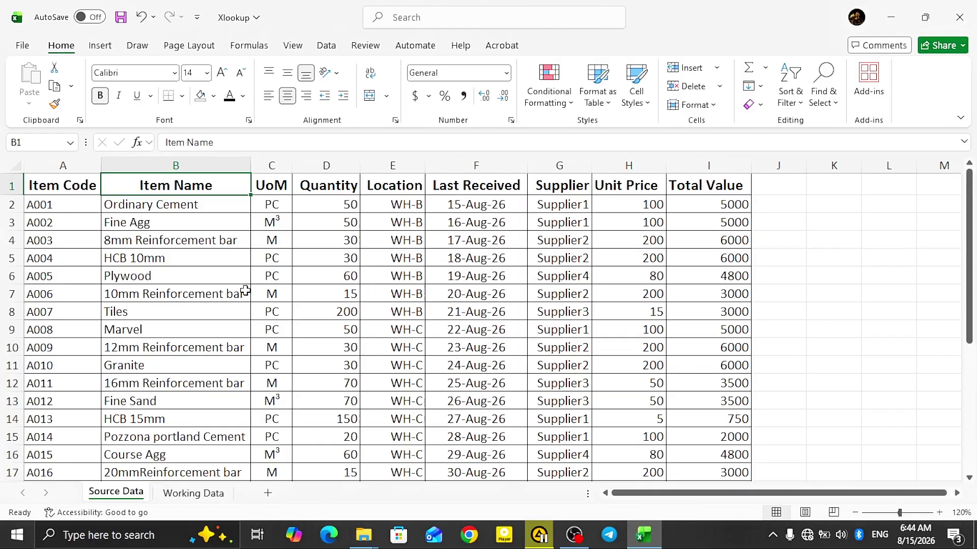
{"action": "left_click", "coordinate": [196, 494]}
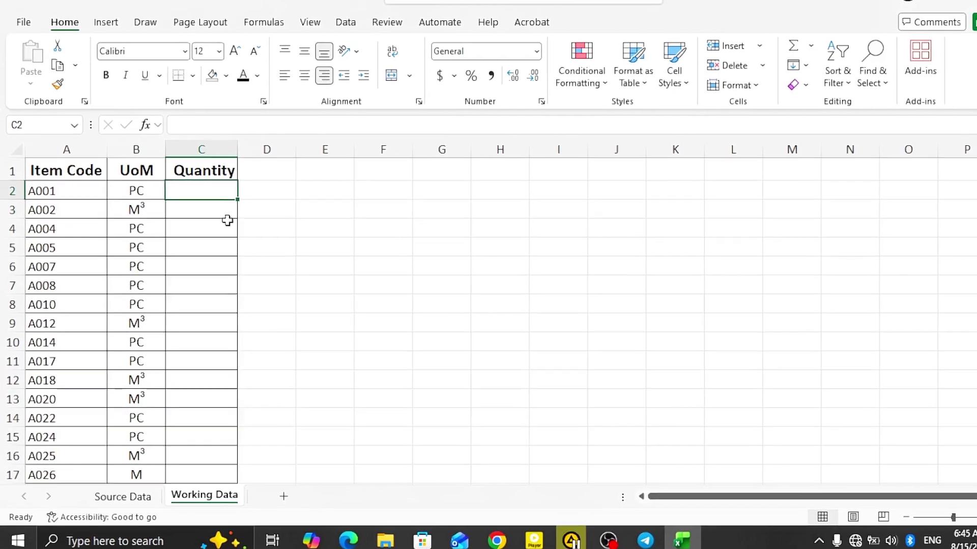
Review the descriptions of XLOOKUP's arguments from Lookup_value to Match_mode for cell C2, and close them without entering a formula
{"action": "key", "text": "F2"}
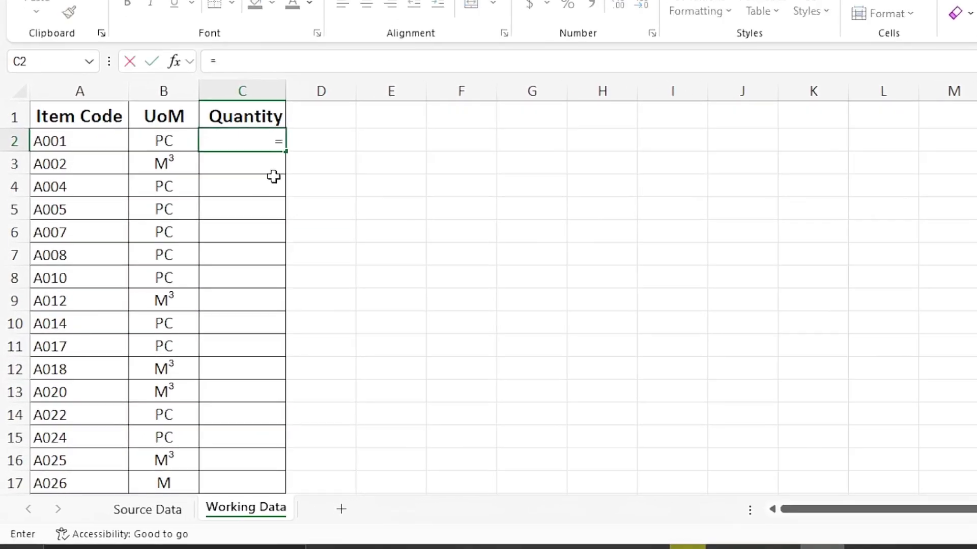
{"action": "type", "text": "=x"}
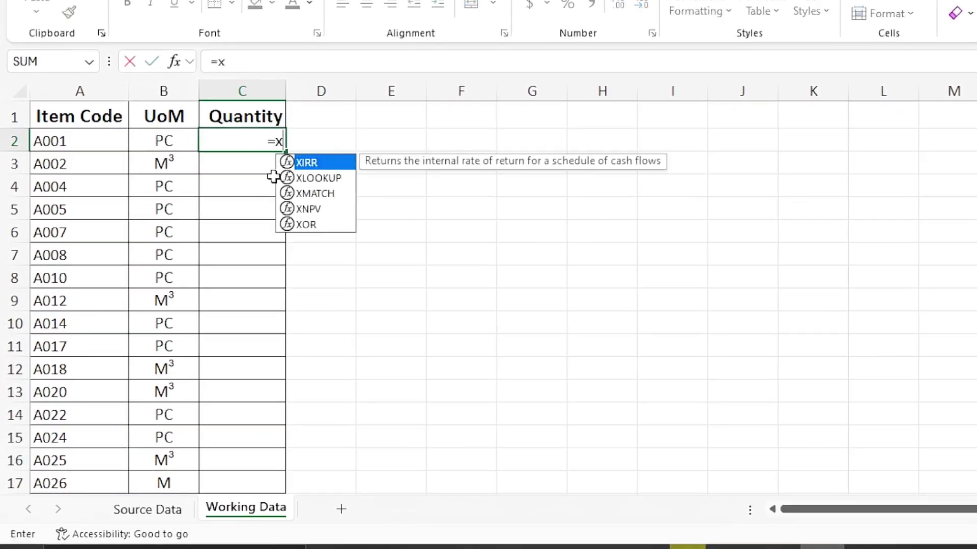
{"action": "type", "text": "loo"}
{"action": "key", "text": "Tab"}
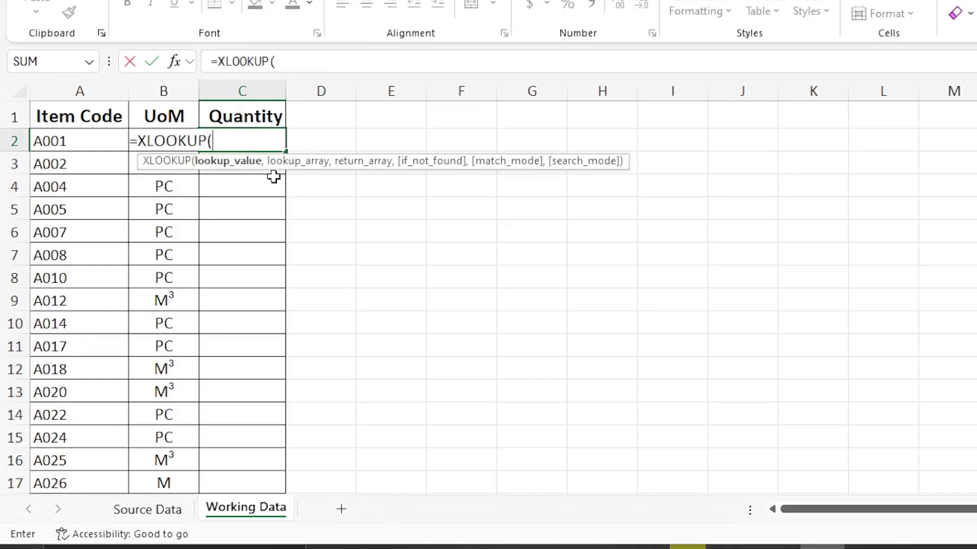
{"action": "left_click", "coordinate": [174, 61]}
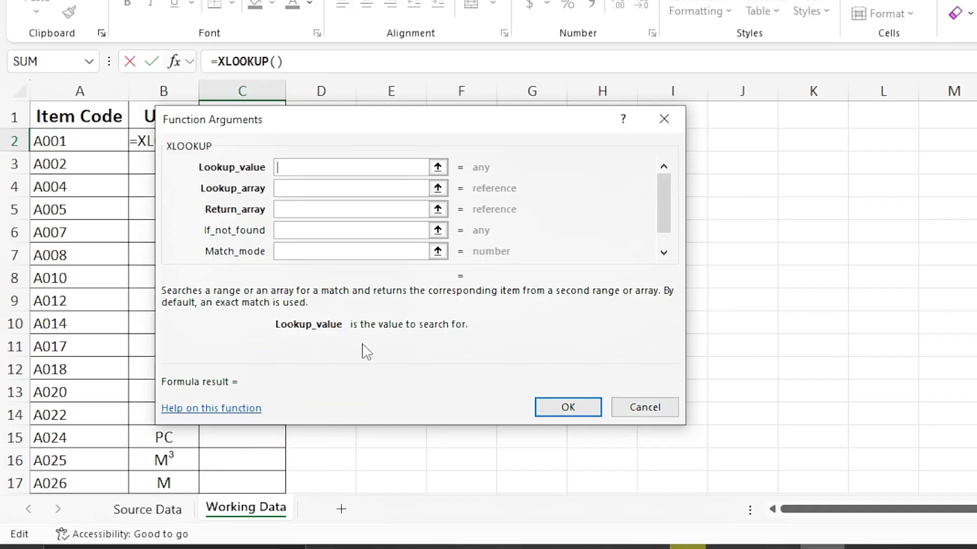
{"action": "left_click", "coordinate": [317, 191]}
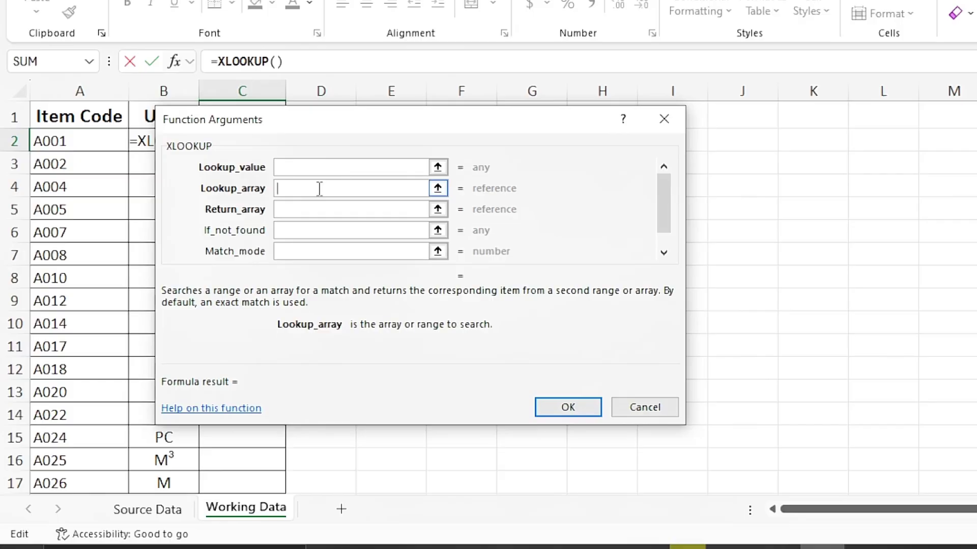
{"action": "left_click", "coordinate": [323, 209]}
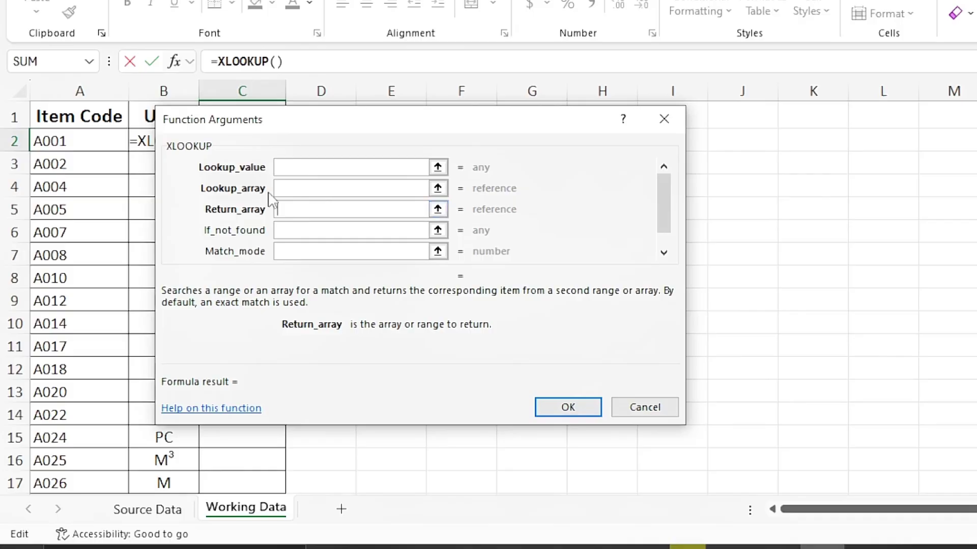
{"action": "left_click", "coordinate": [304, 232]}
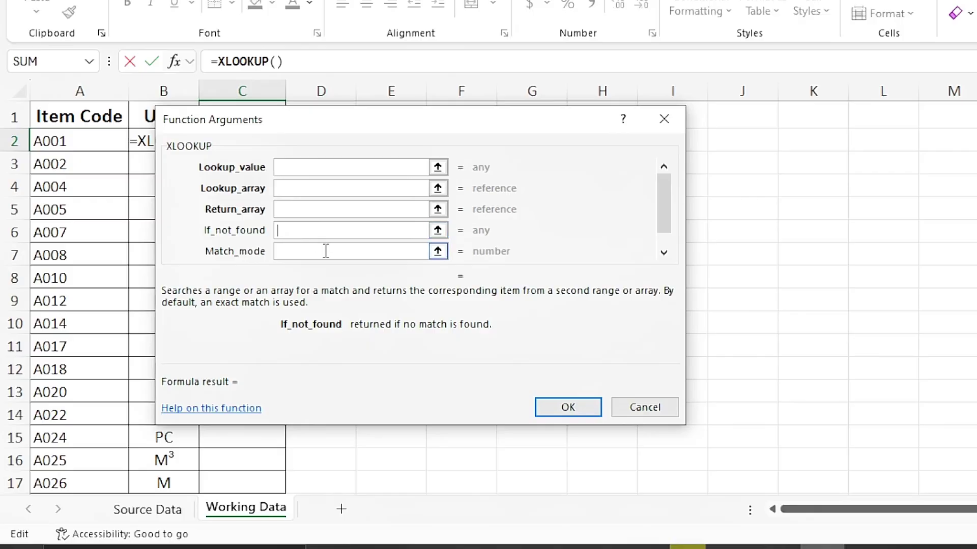
{"action": "left_click", "coordinate": [311, 252]}
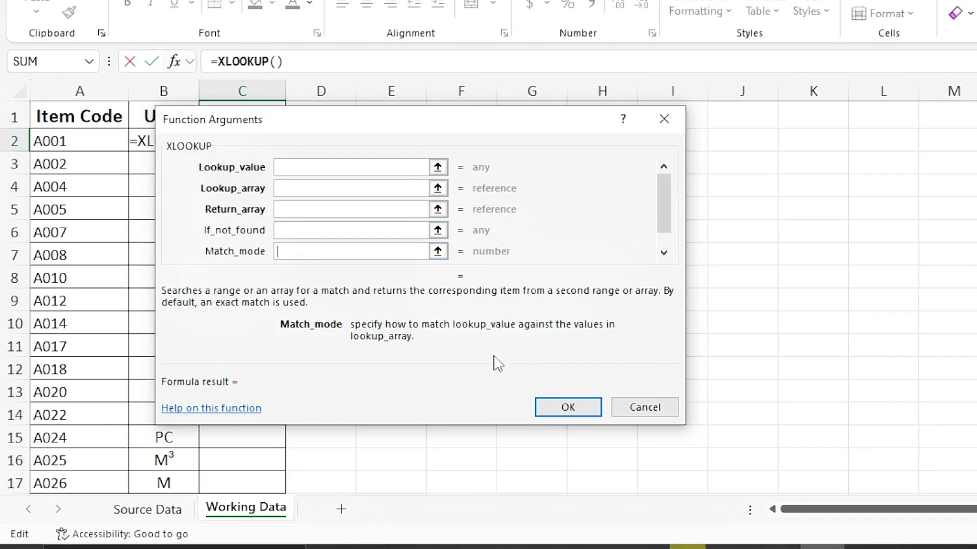
{"action": "left_click", "coordinate": [634, 405]}
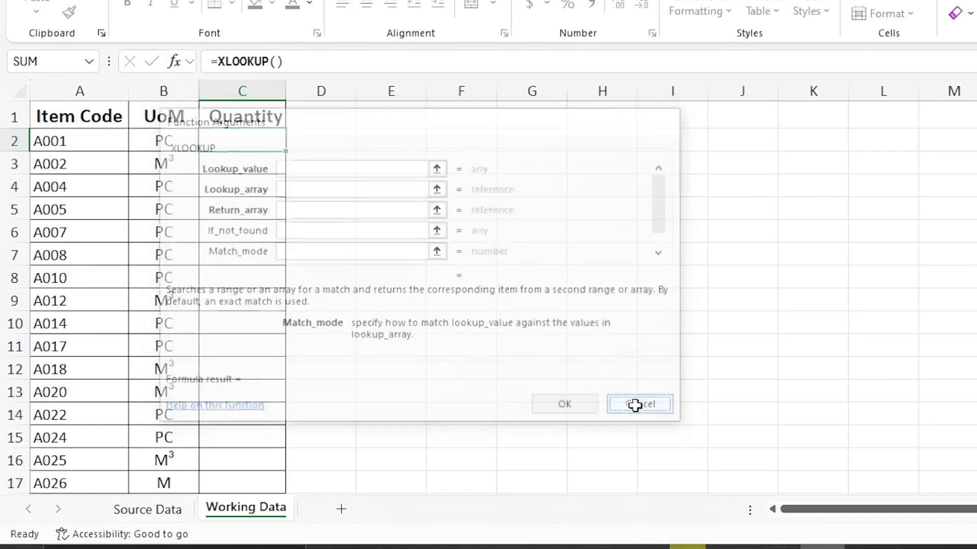
Start an XLOOKUP formula in cell C2 of Working Data with the item code in A2 as the lookup value
{"action": "left_click", "coordinate": [258, 68]}
{"action": "type", "text": "="}
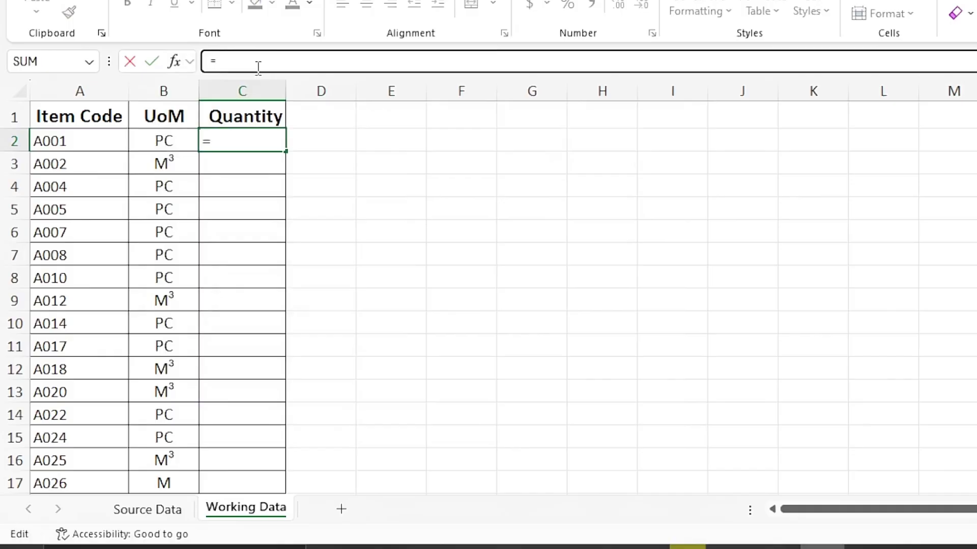
{"action": "type", "text": "xloo"}
{"action": "key", "text": "Tab"}
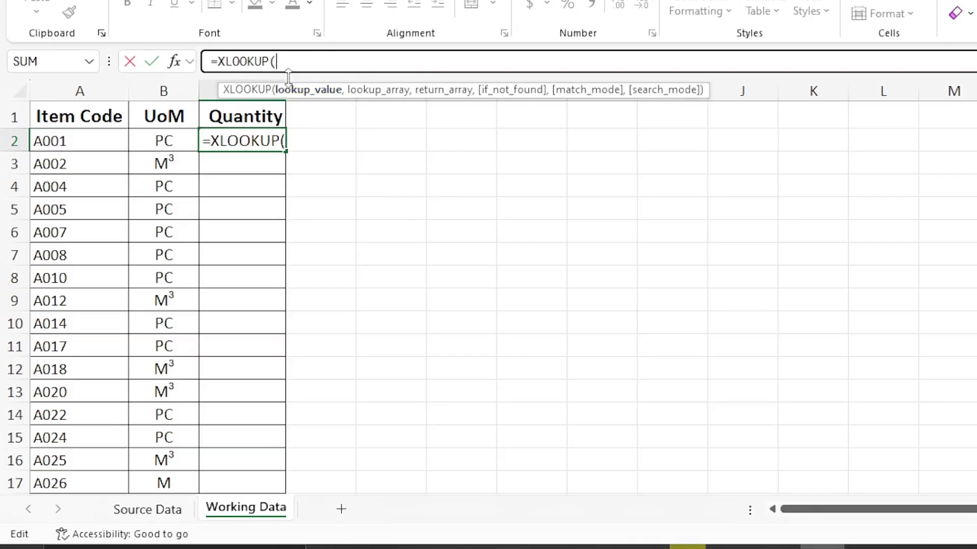
{"action": "left_click", "coordinate": [75, 145]}
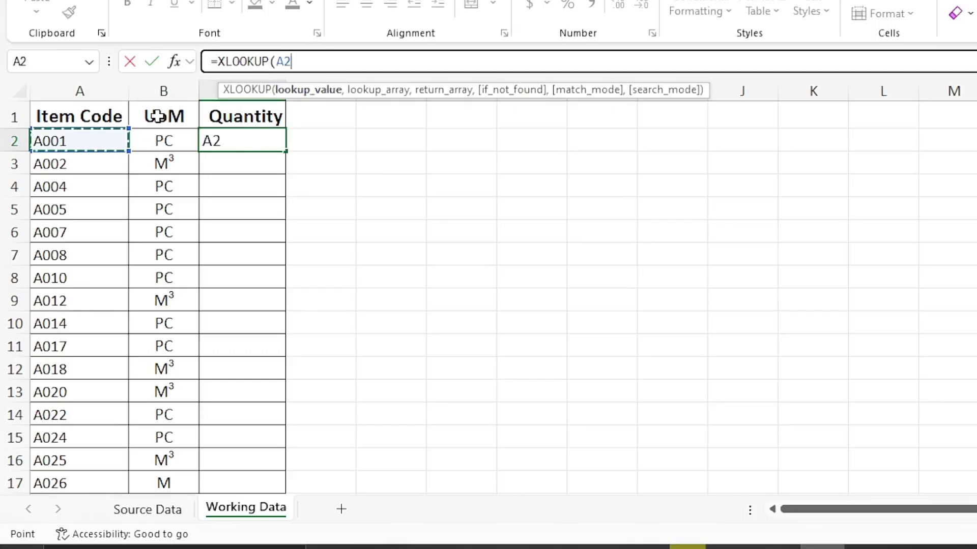
{"action": "type", "text": ","}
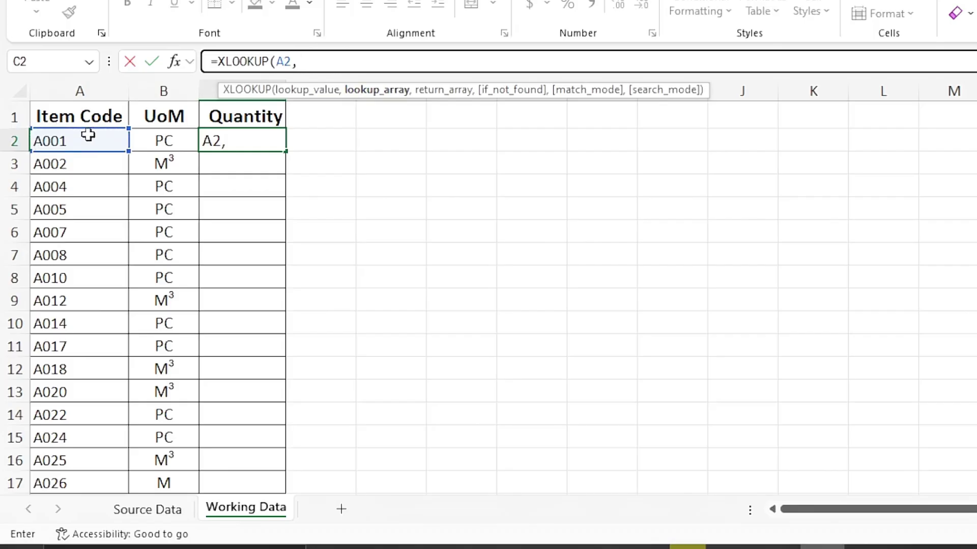
Set the lookup array to Source Data column A:A and the return array to its Quantity column D:D
{"action": "left_click", "coordinate": [149, 511]}
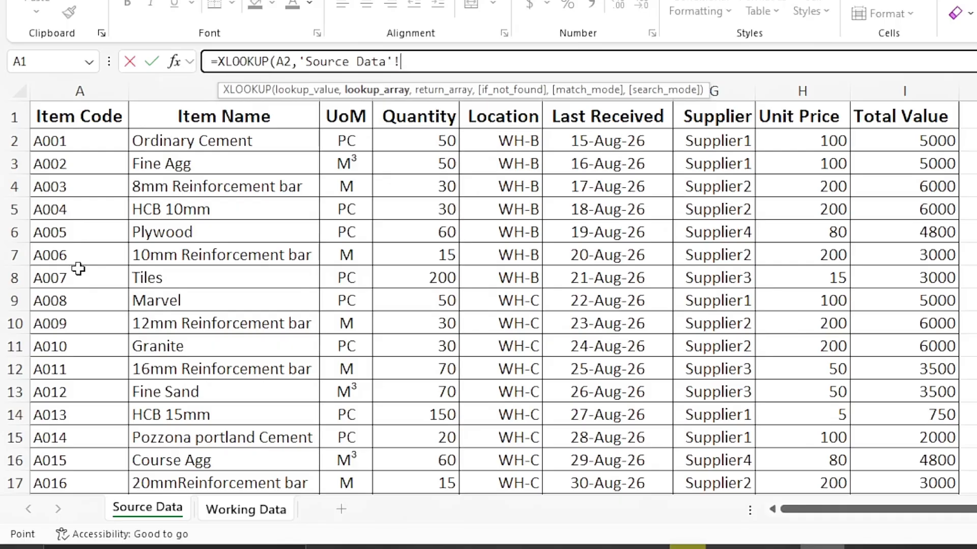
{"action": "left_click", "coordinate": [77, 90]}
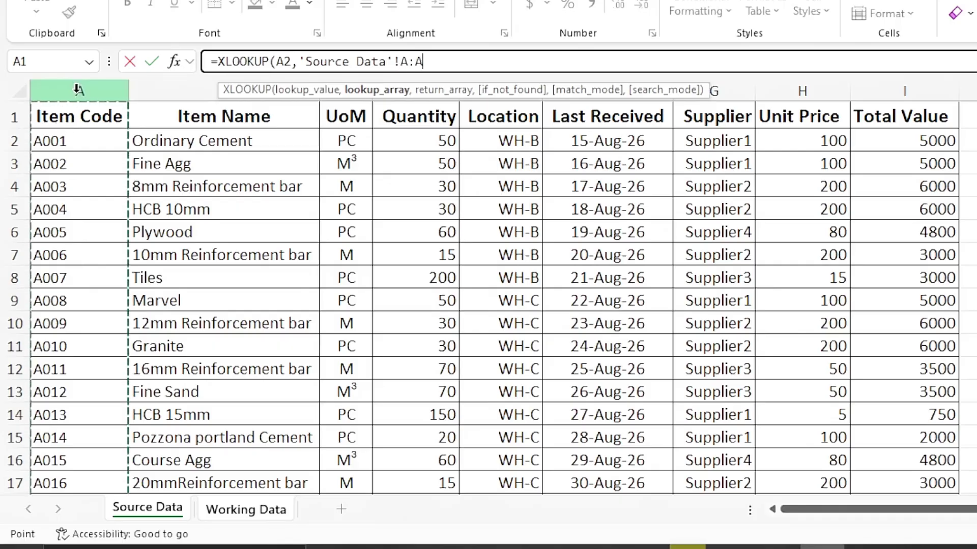
{"action": "type", "text": ","}
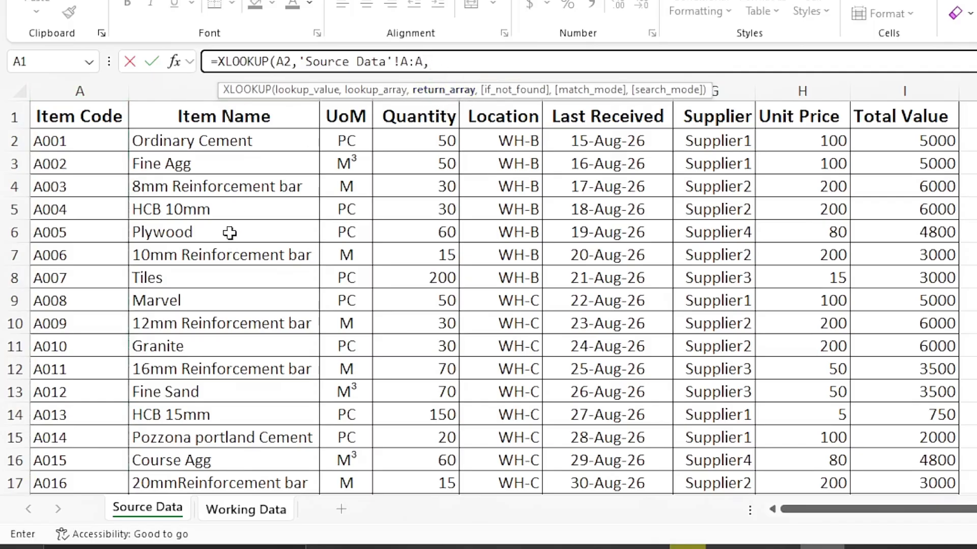
{"action": "left_click", "coordinate": [249, 510]}
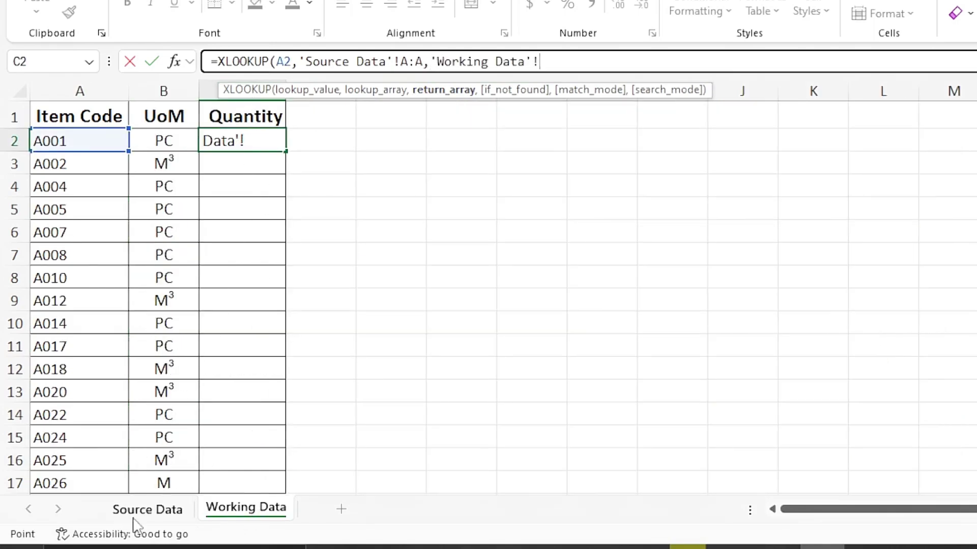
{"action": "left_click", "coordinate": [147, 510]}
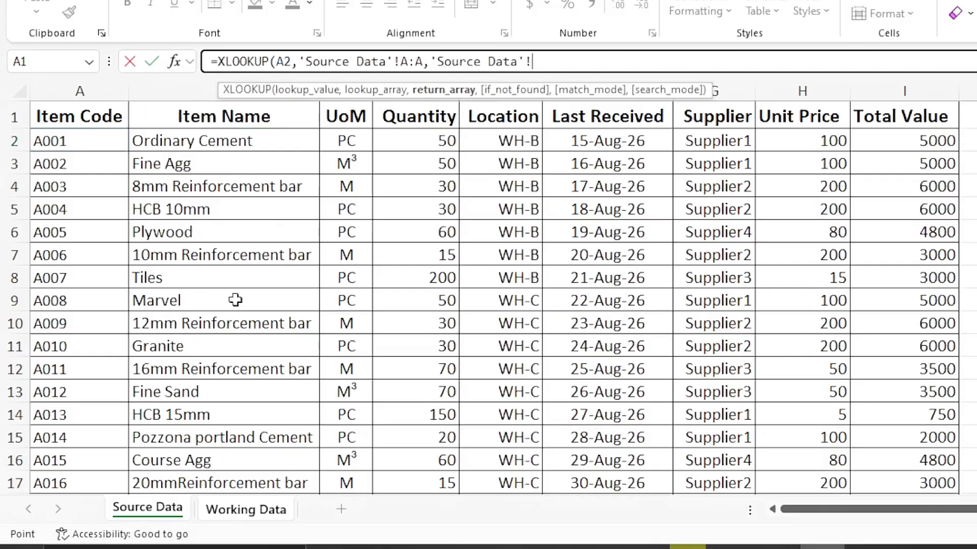
{"action": "left_click", "coordinate": [426, 93]}
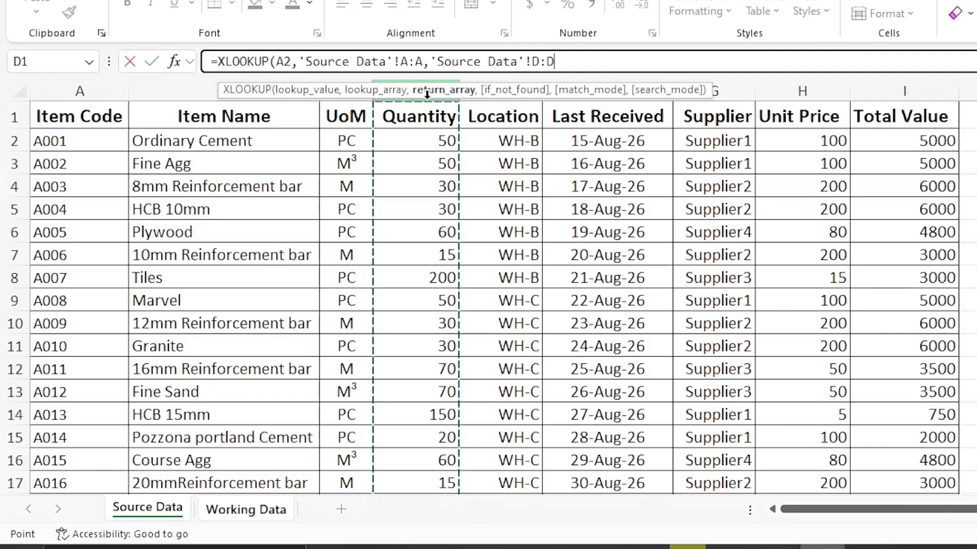
{"action": "type", "text": ","}
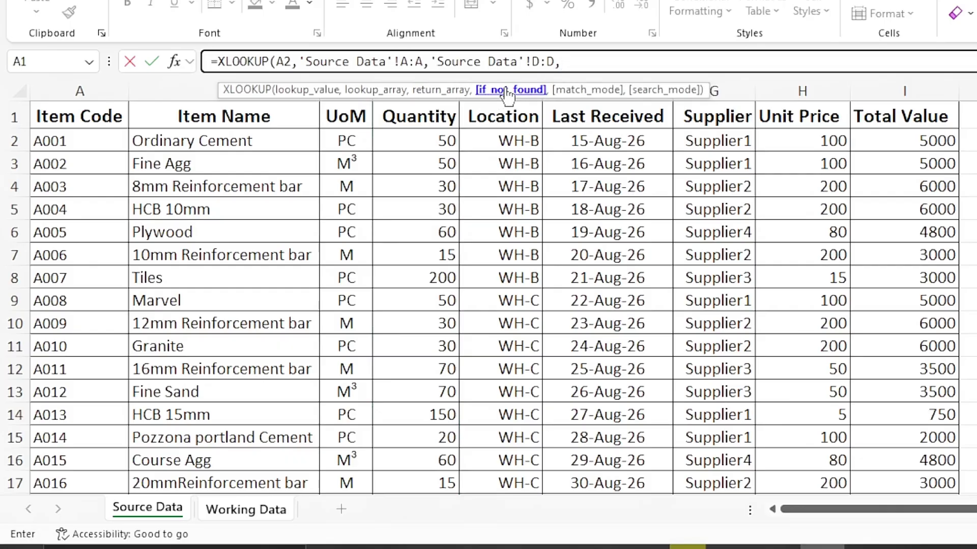
Finish the formula with NA as the if-not-found argument and match mode 0 for an exact match, and enter it
{"action": "type", "text": "NA"}
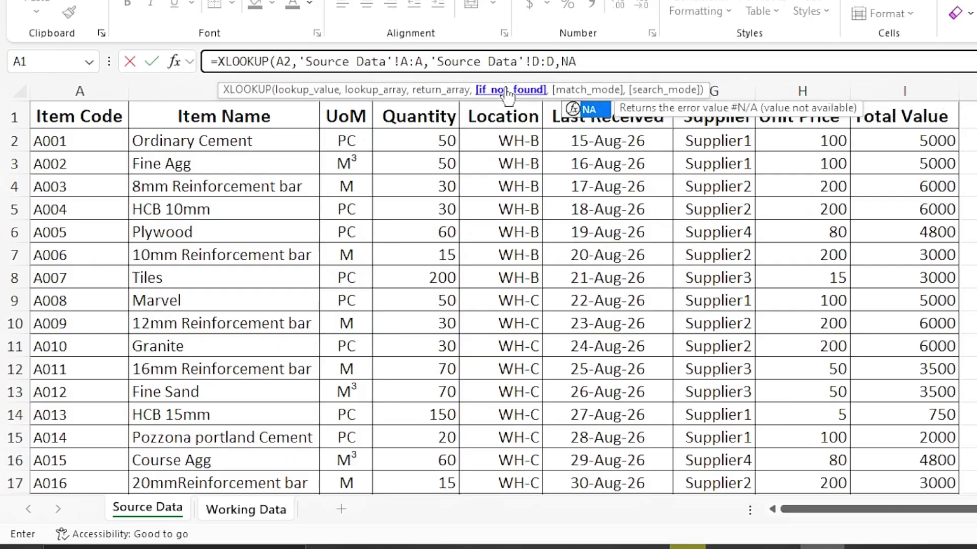
{"action": "type", "text": ","}
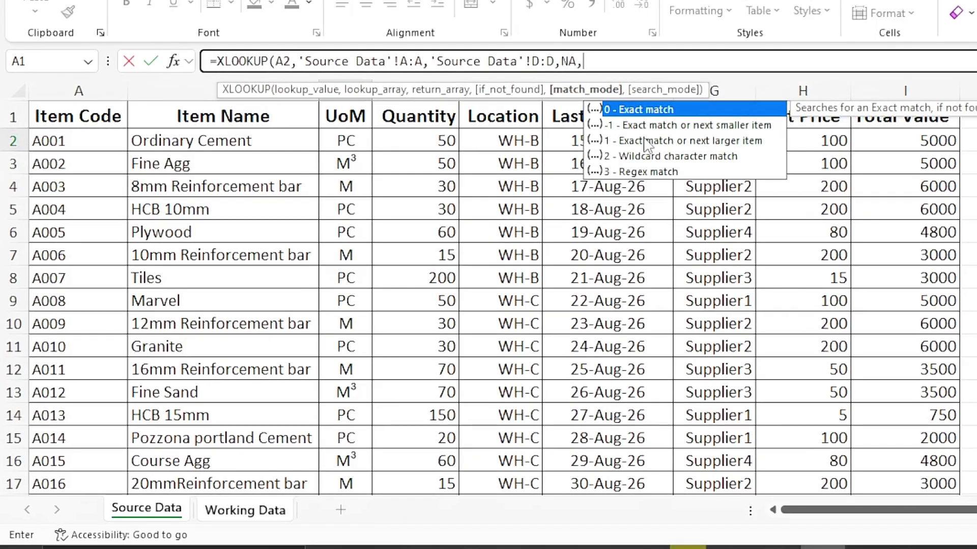
{"action": "type", "text": "0"}
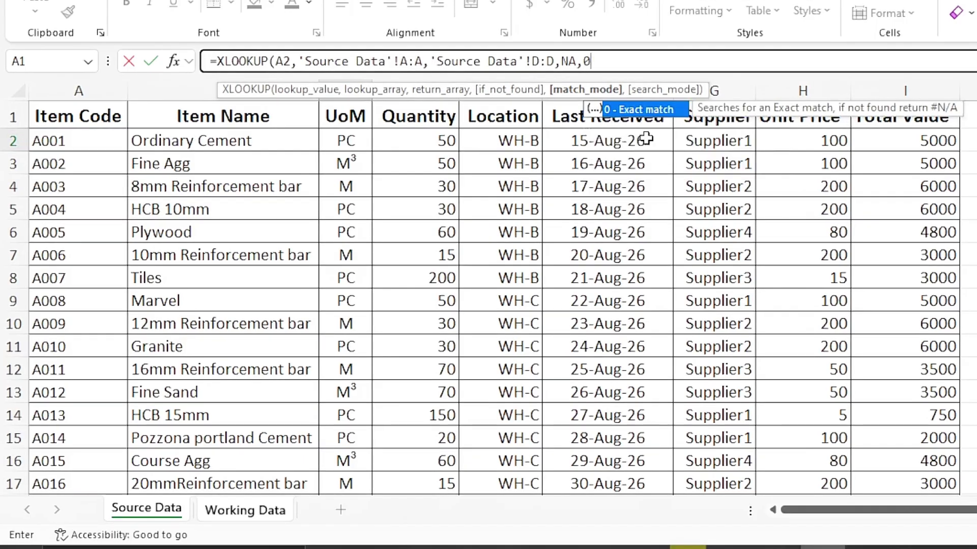
{"action": "type", "text": ")"}
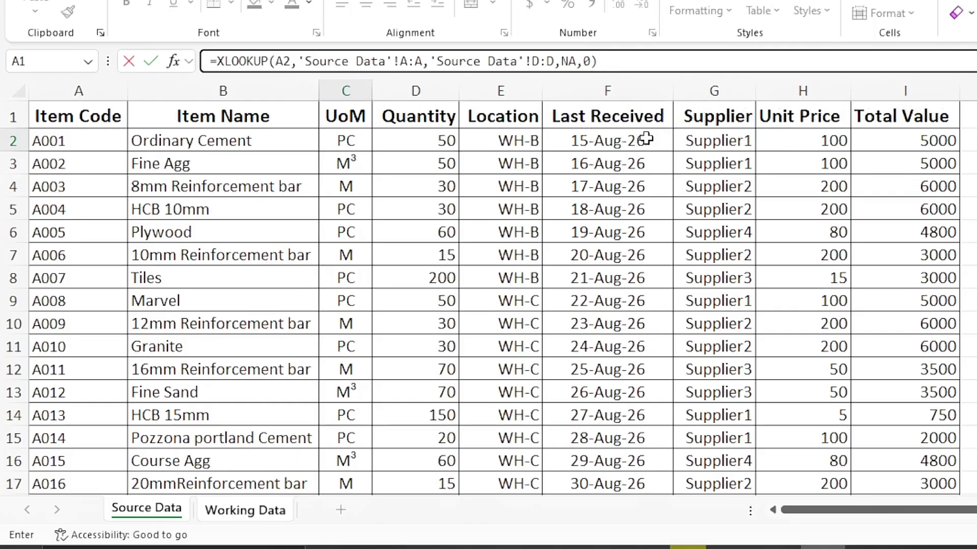
{"action": "key", "text": "Return"}
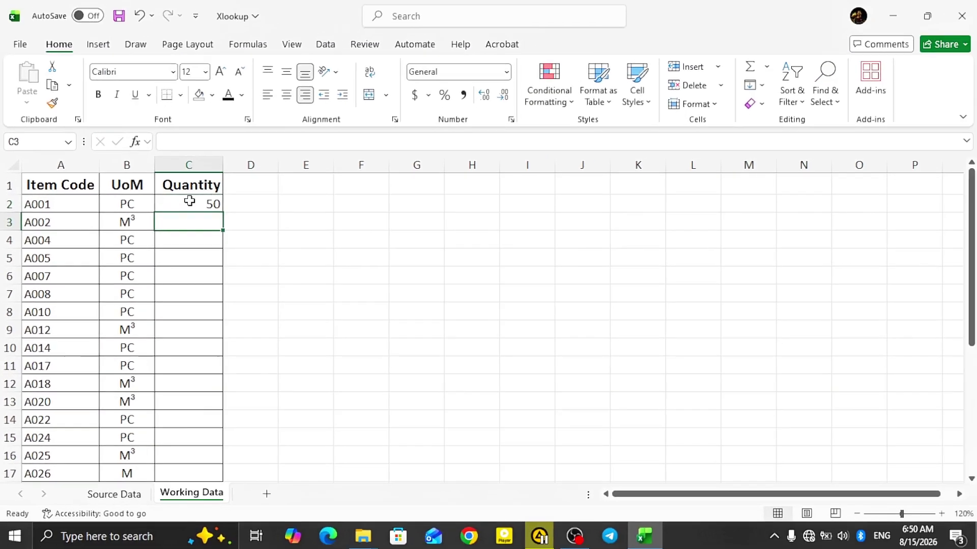
Copy the XLOOKUP formula from cell C2 down the Quantity column through row 17
{"action": "left_click", "coordinate": [189, 202]}
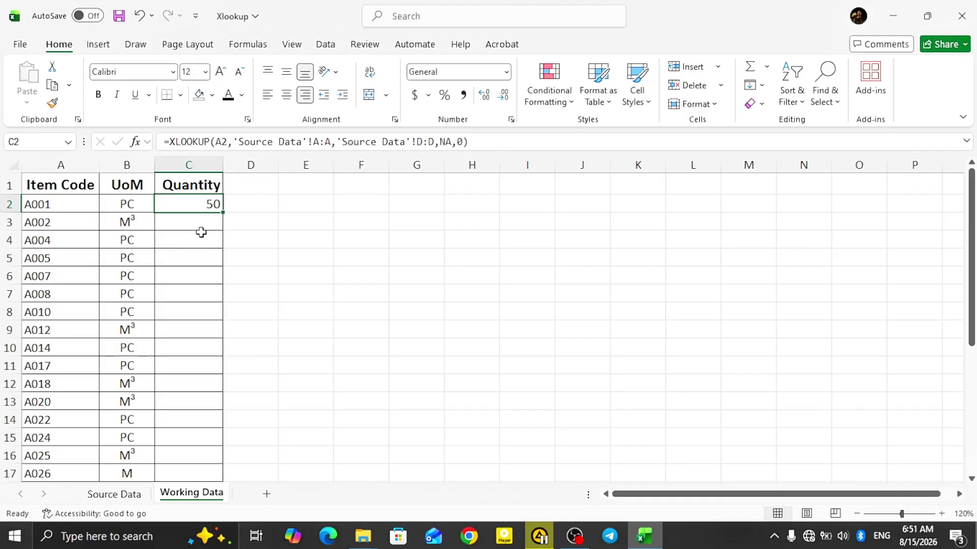
{"action": "left_click_drag", "start_coordinate": [225, 214], "coordinate": [225, 418]}
{"action": "scroll", "coordinate": [218, 330], "scroll_direction": "up", "scroll_amount": 1}
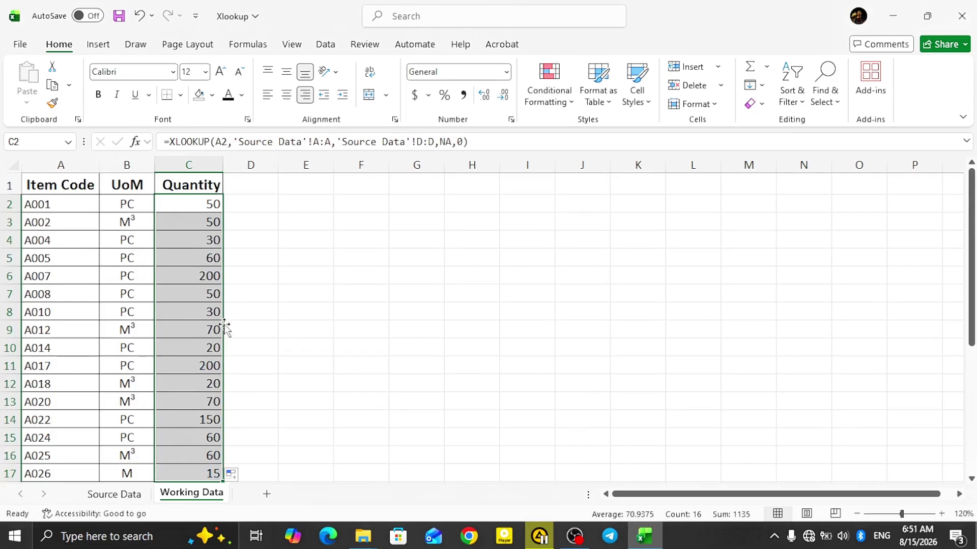
Examine the copied XLOOKUP formulas in cells C2 to C5, comparing the lookup cell referenced in each row
{"action": "left_click", "coordinate": [191, 201]}
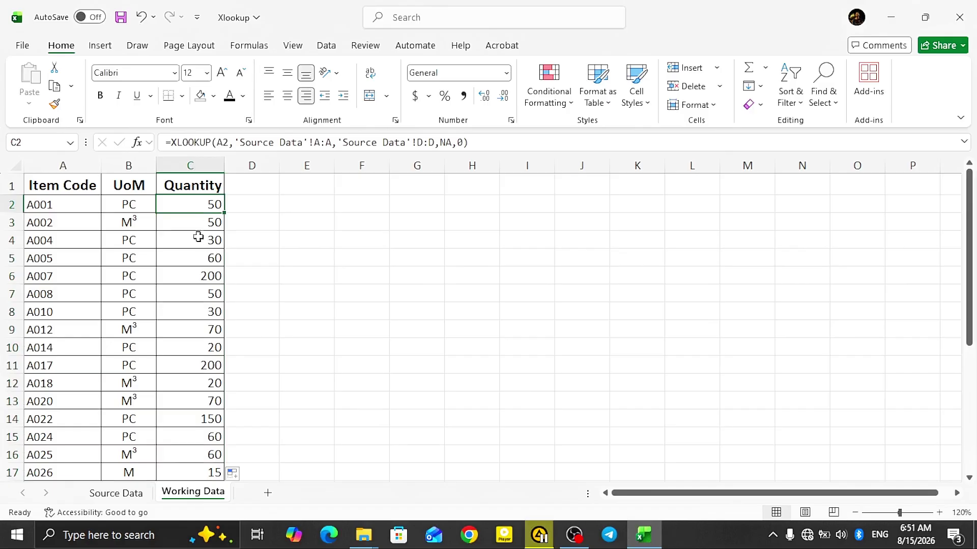
{"action": "left_click", "coordinate": [192, 227]}
{"action": "left_click", "coordinate": [187, 243]}
{"action": "left_click", "coordinate": [194, 258]}
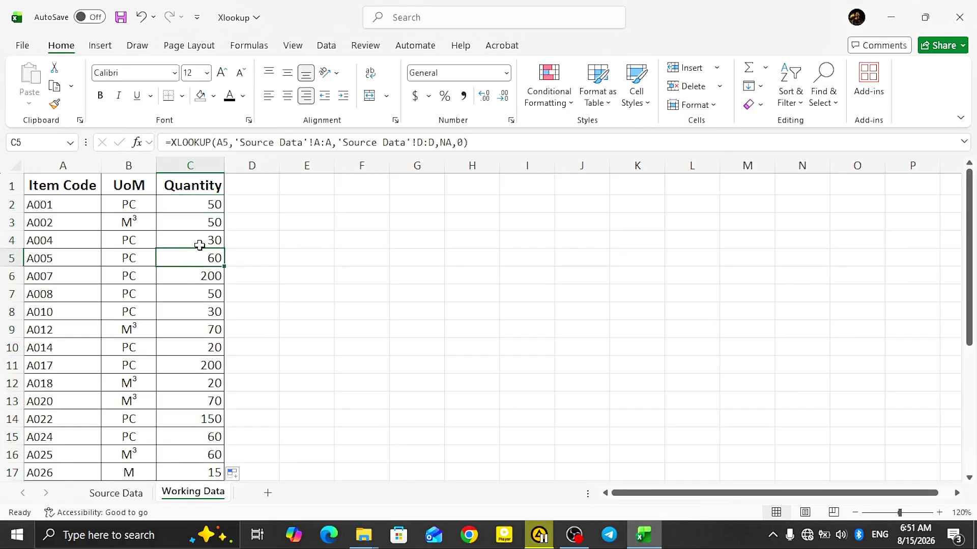
{"action": "left_click", "coordinate": [198, 236]}
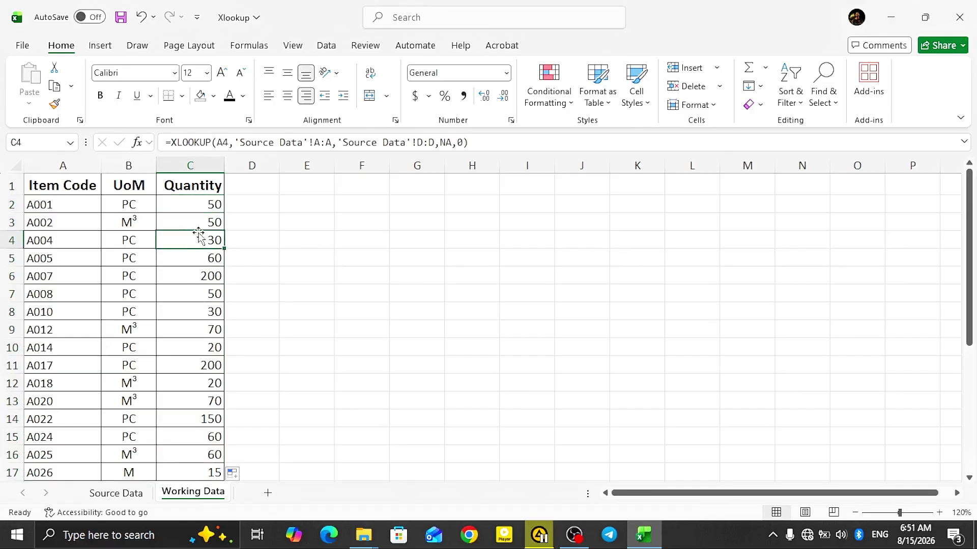
{"action": "left_click", "coordinate": [194, 207]}
{"action": "left_click", "coordinate": [188, 237]}
{"action": "left_click", "coordinate": [190, 222]}
{"action": "left_click", "coordinate": [211, 205]}
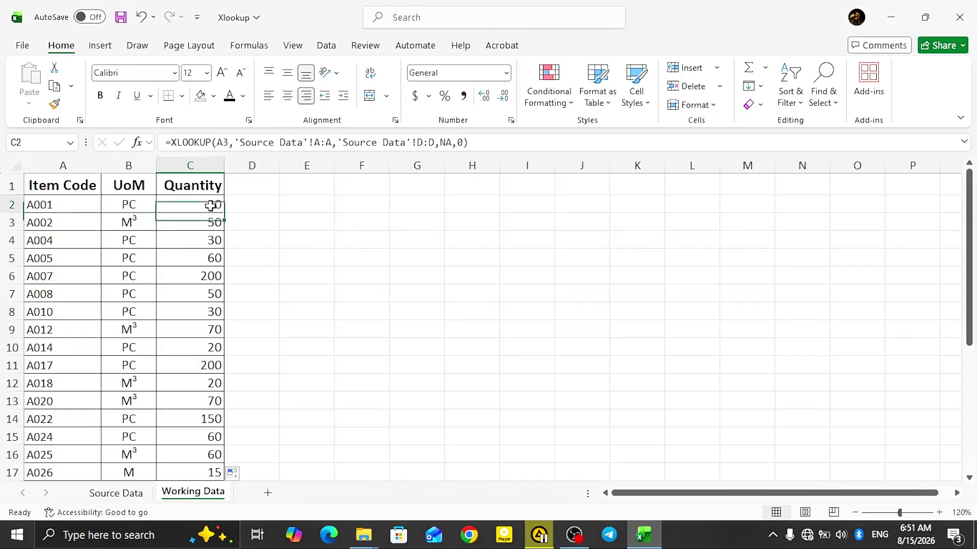